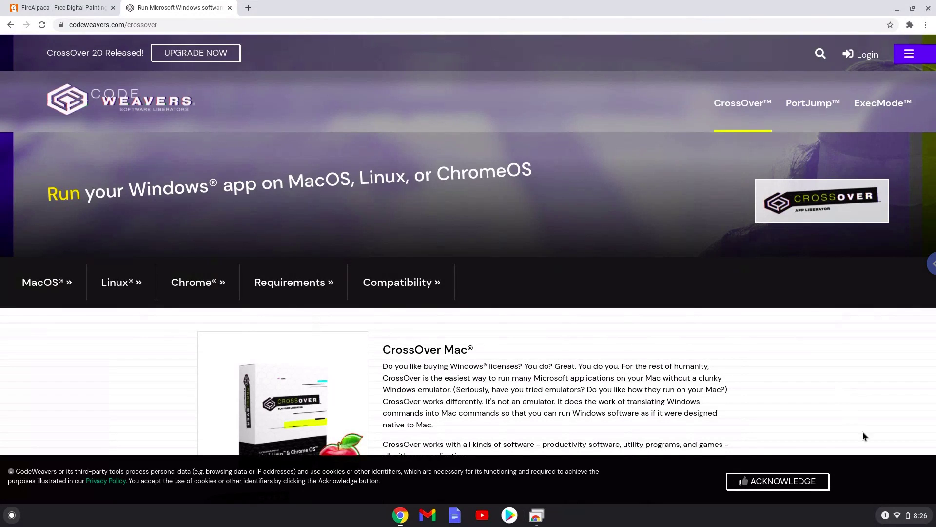
- Open the ChromeOS quick settings panel from the shelf clock
click(909, 516)
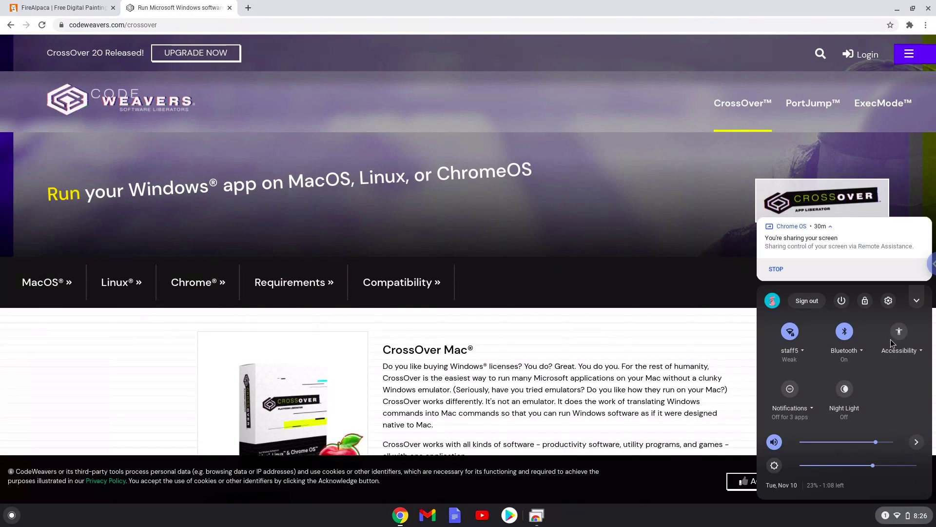
- Install Linux (Beta) with the recommended disk size, then close the Linux terminal
click(889, 302)
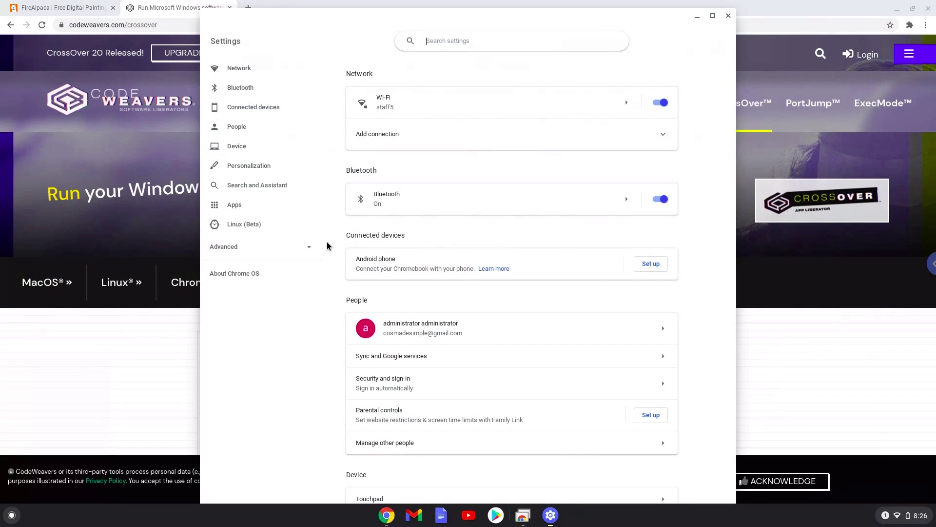
click(274, 233)
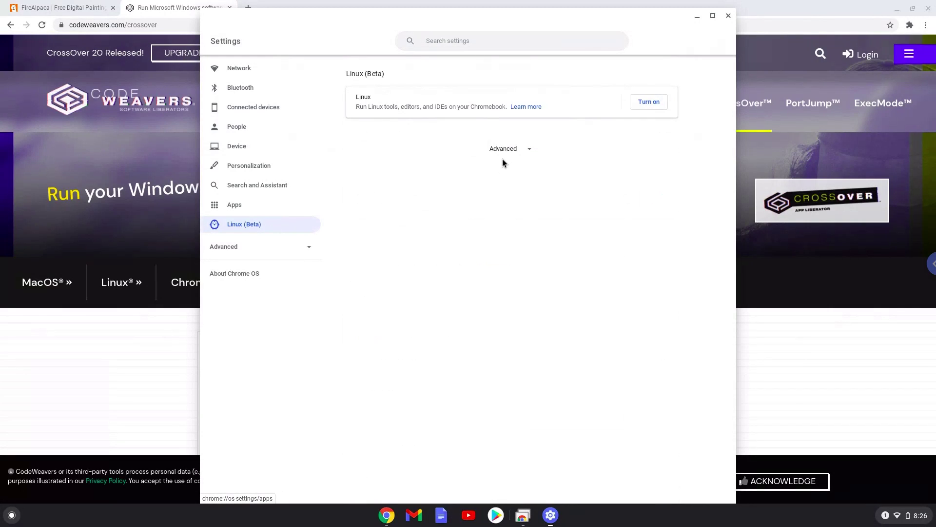
click(649, 102)
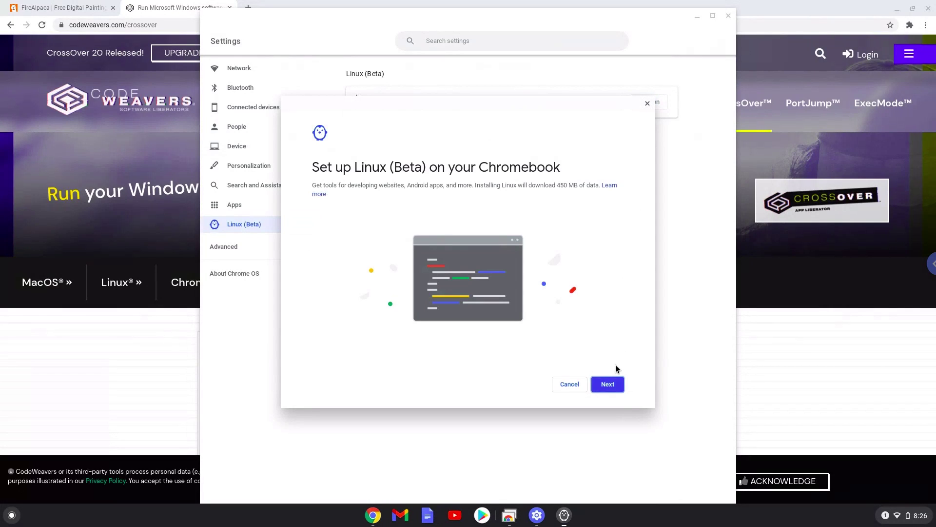
click(607, 384)
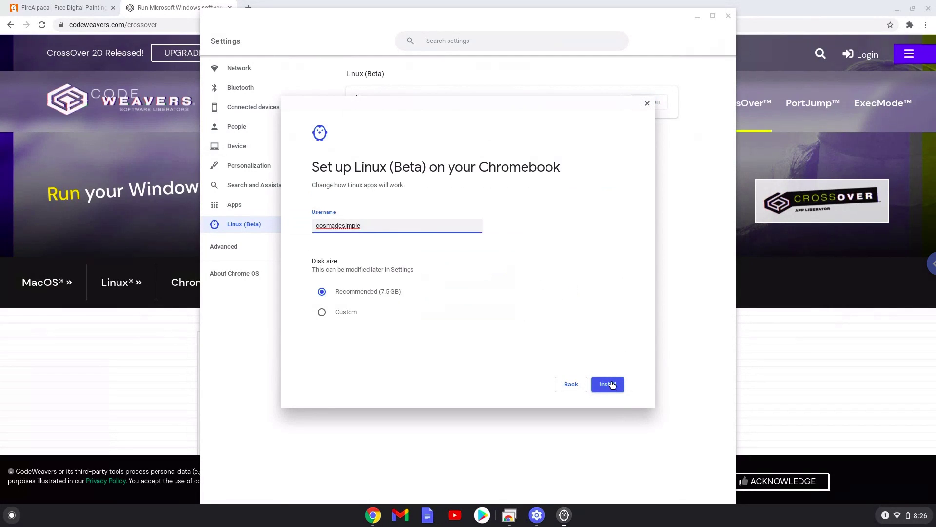
click(607, 384)
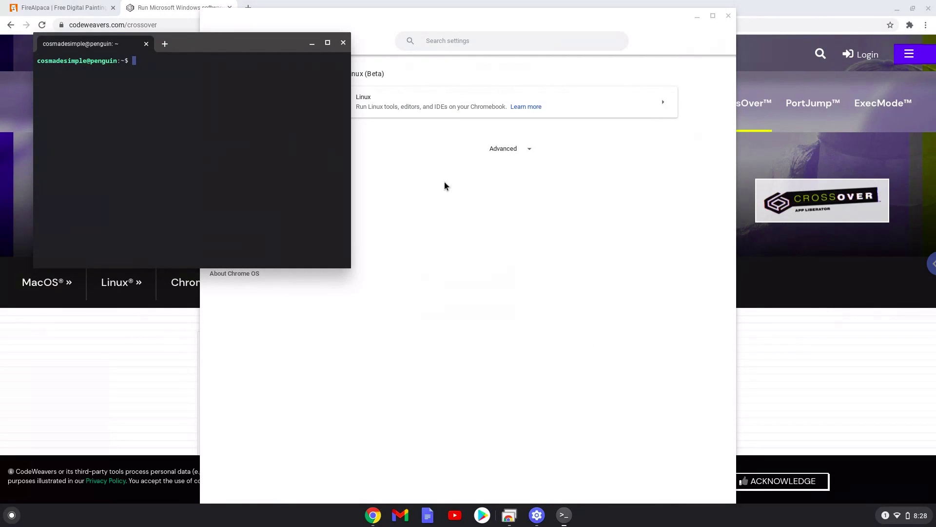
click(344, 43)
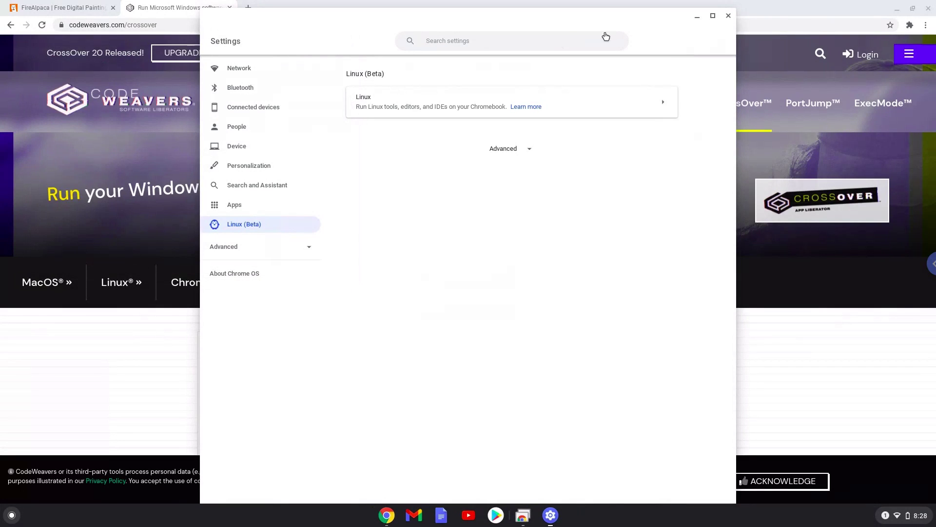
- Close Settings and download the CrossOver Chrome OS free trial, crossover_20.0.0-1.deb
click(727, 16)
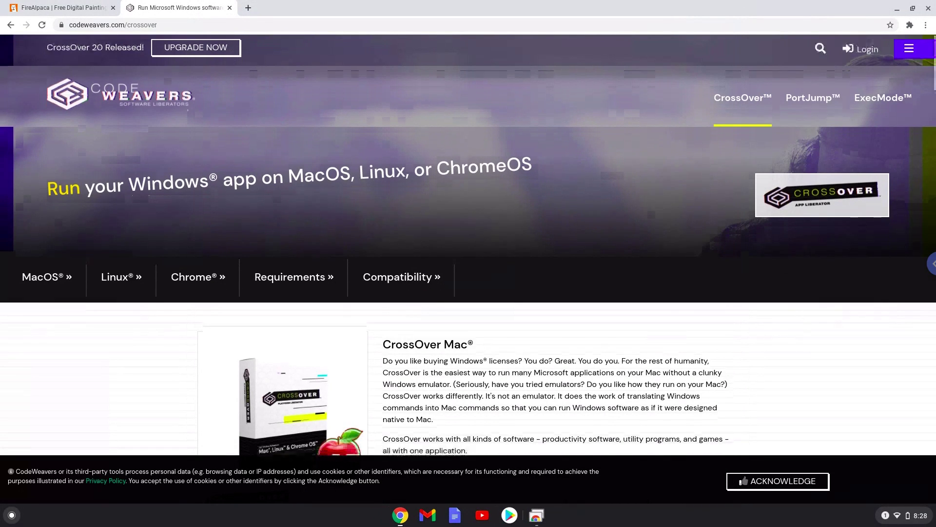
scroll(805, 321, down, 4)
scroll(805, 321, down, 3)
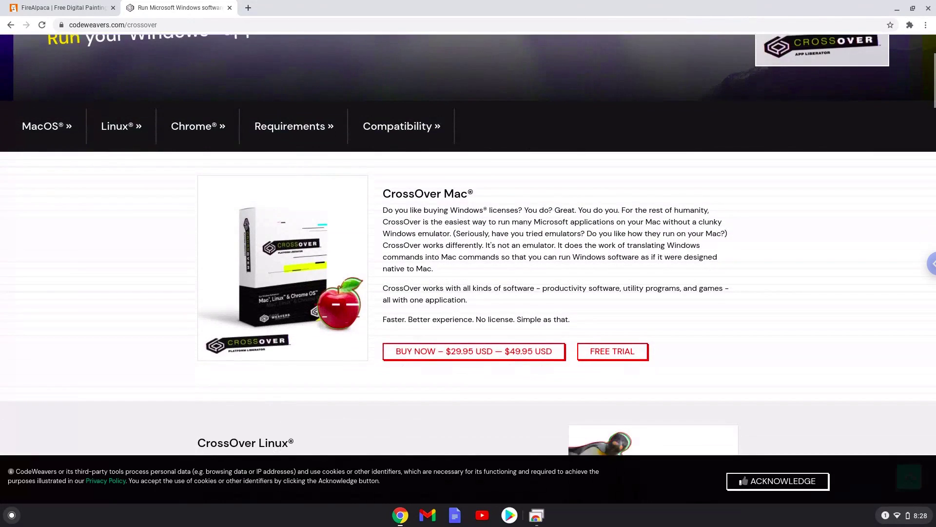
scroll(805, 322, down, 2)
scroll(805, 321, down, 2)
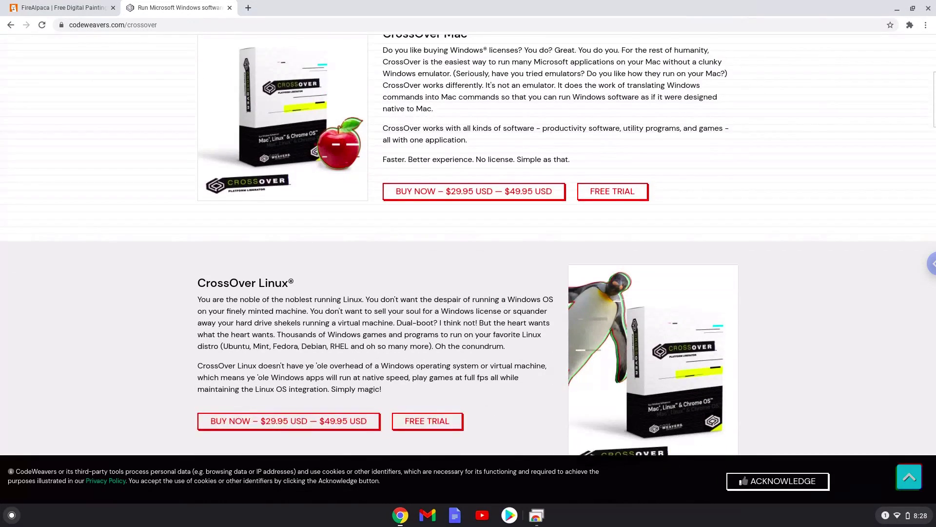
scroll(805, 321, down, 2)
scroll(805, 321, down, 2)
scroll(805, 321, down, 2)
scroll(805, 322, down, 2)
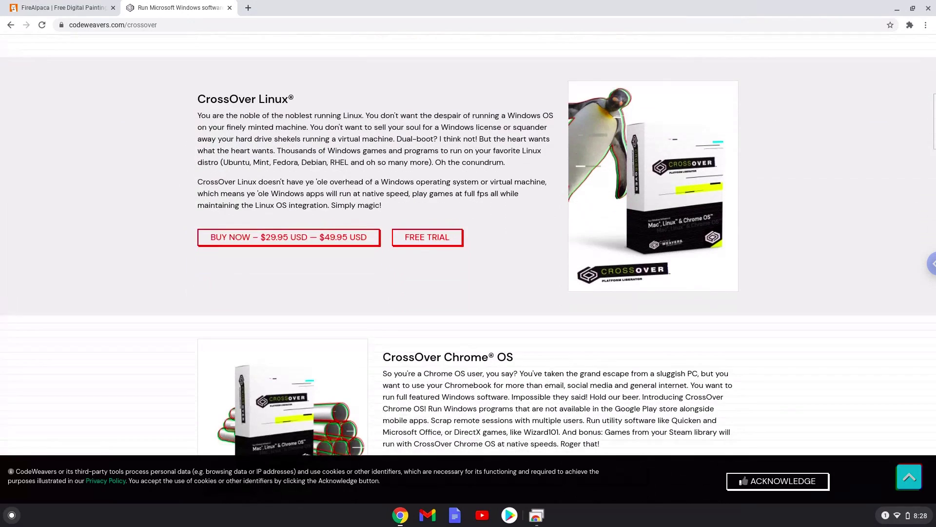
scroll(805, 321, down, 1)
scroll(805, 321, down, 1)
scroll(805, 321, down, 1)
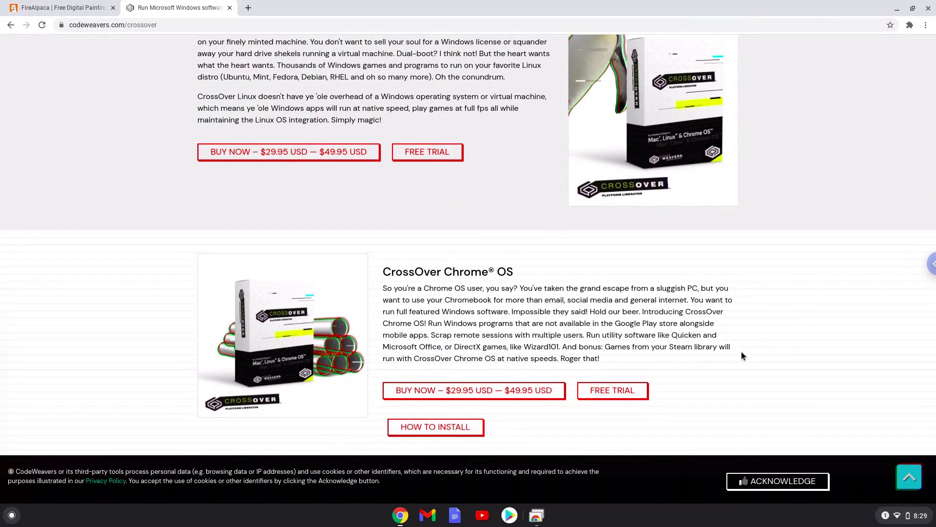
click(617, 390)
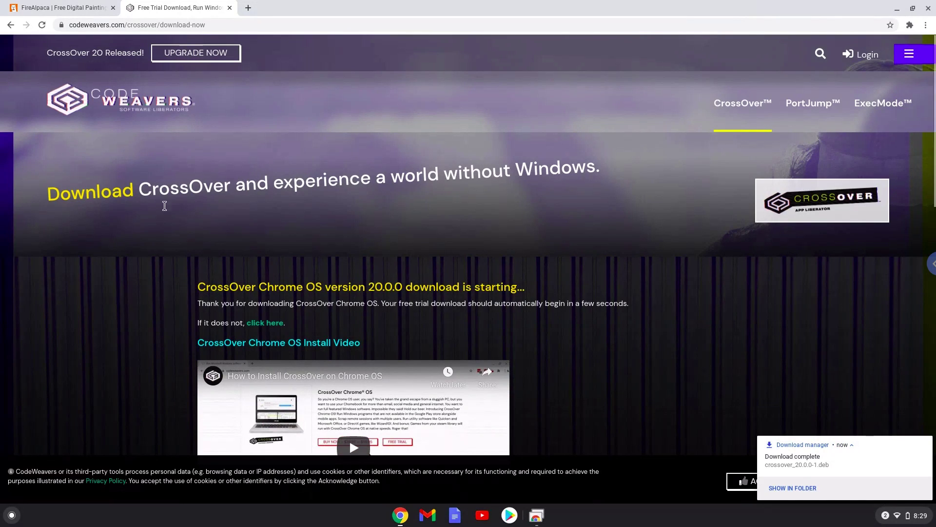
- Download FireAlpaca32_setup_2_3_18.exe, the Windows 32bit installer, from the FireAlpaca other-versions page
click(51, 11)
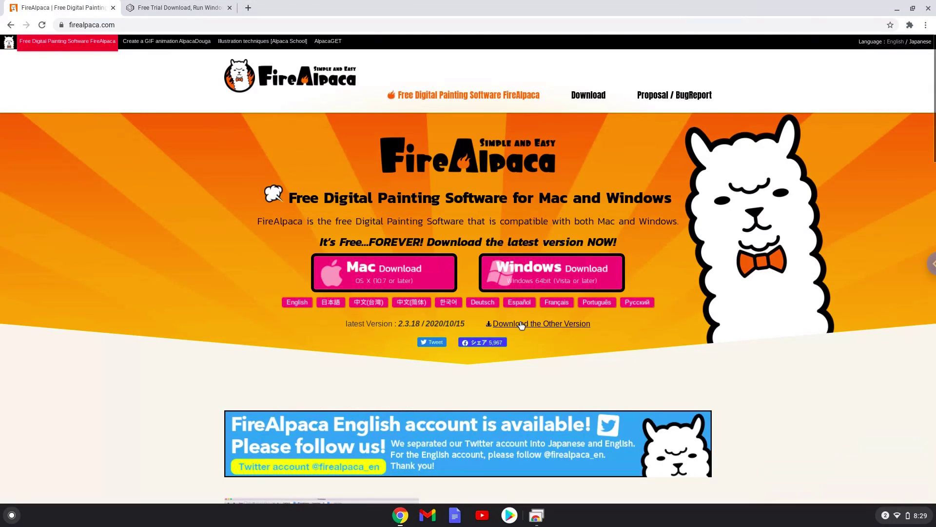
click(520, 324)
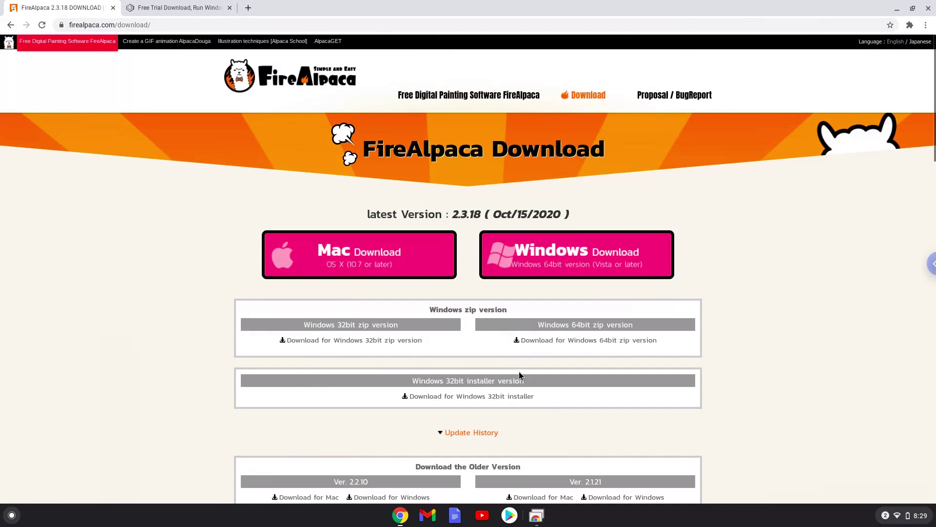
click(520, 398)
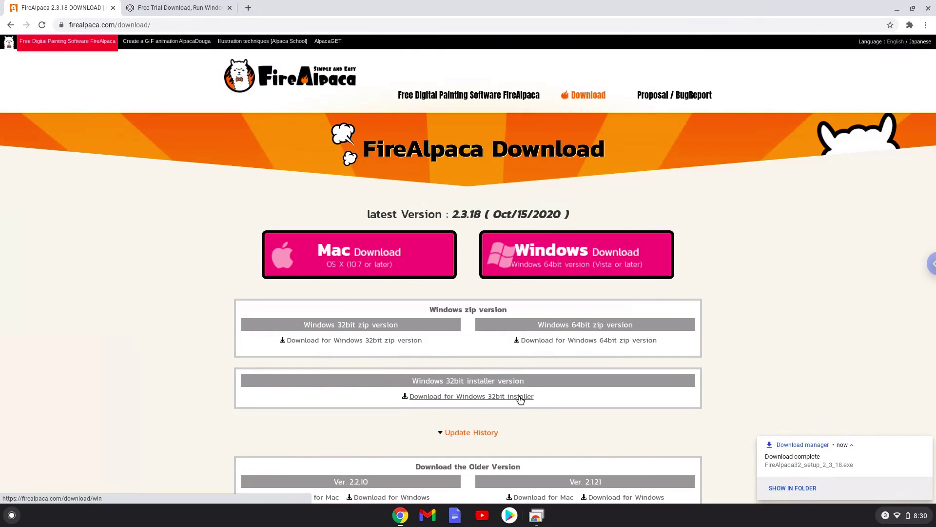
- Install crossover_20.0.0-1.deb from the Downloads folder with Linux (Beta)
click(774, 489)
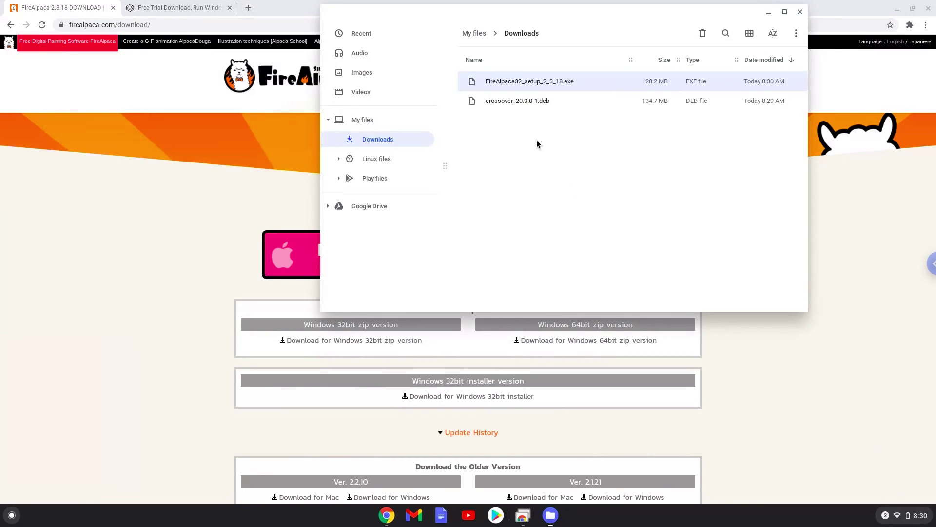
right_click(507, 100)
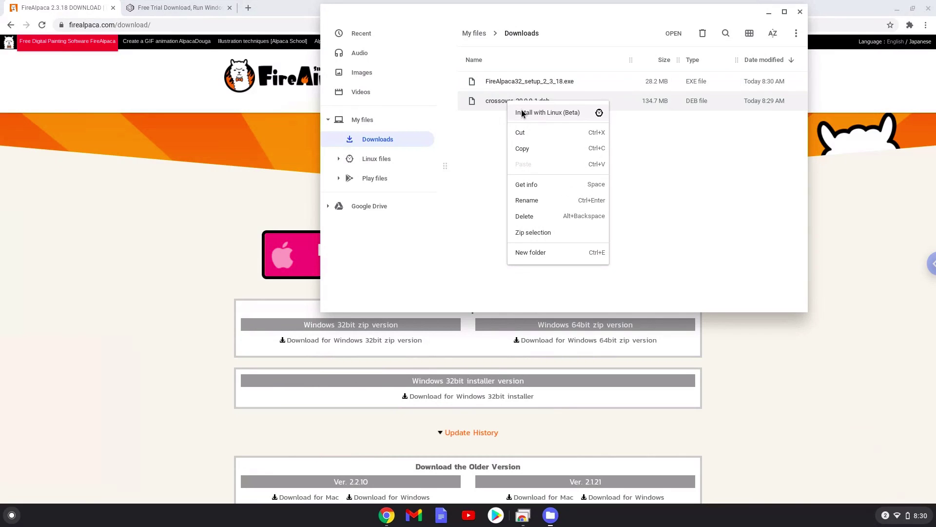
click(522, 114)
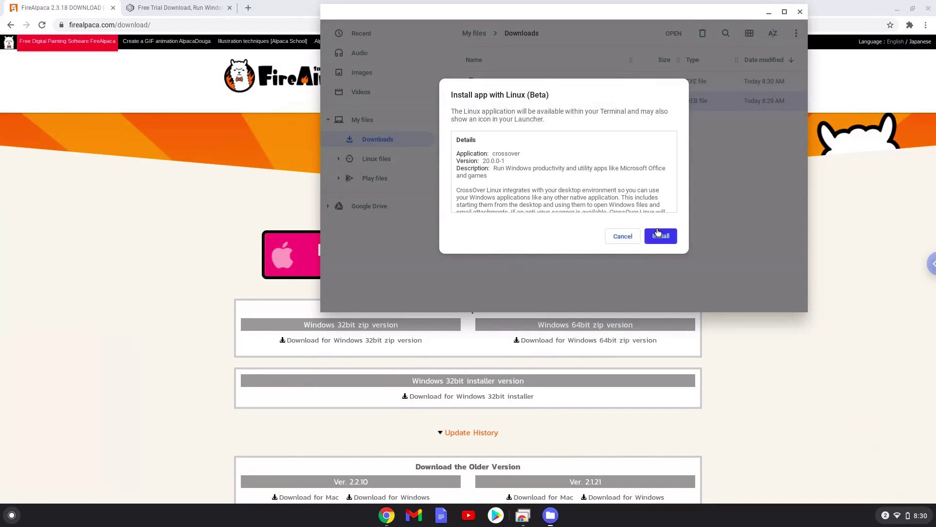
click(660, 237)
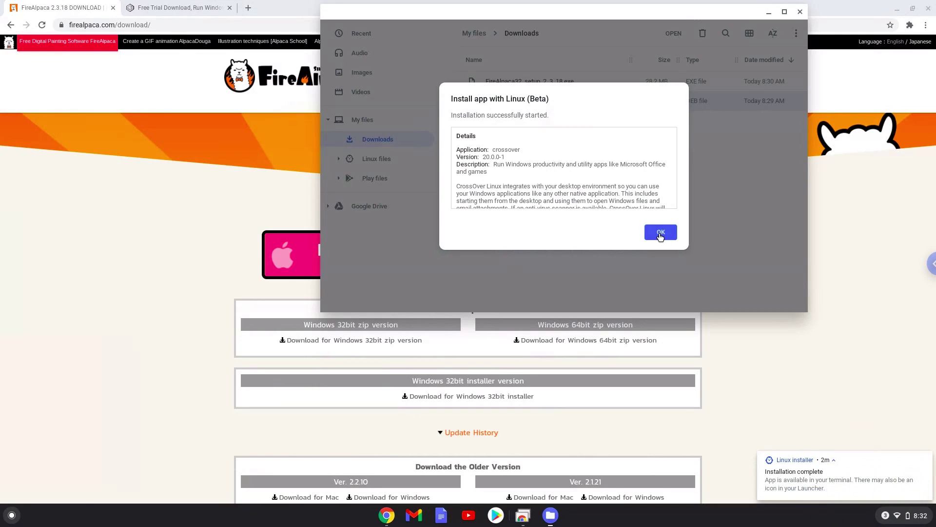
- Dismiss the installation message and copy FireAlpaca32_setup_2_3_18.exe from Downloads
click(660, 235)
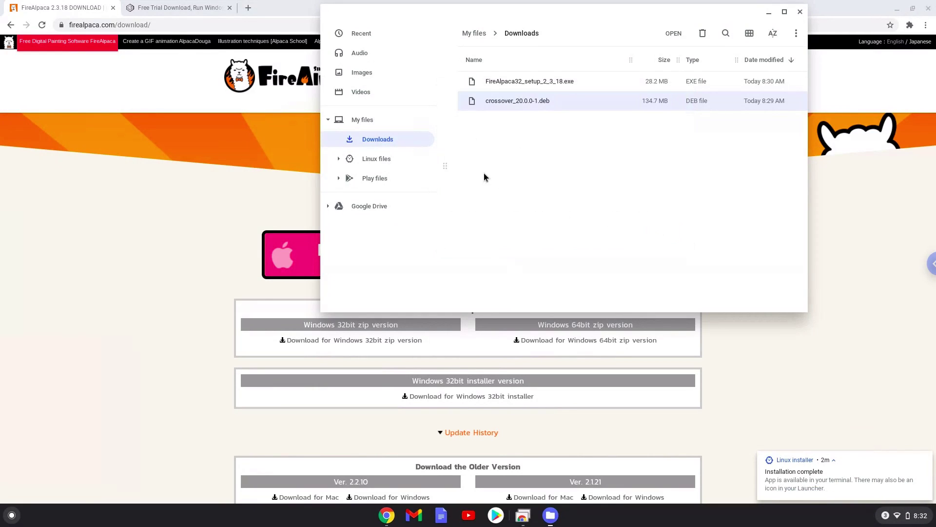
click(376, 159)
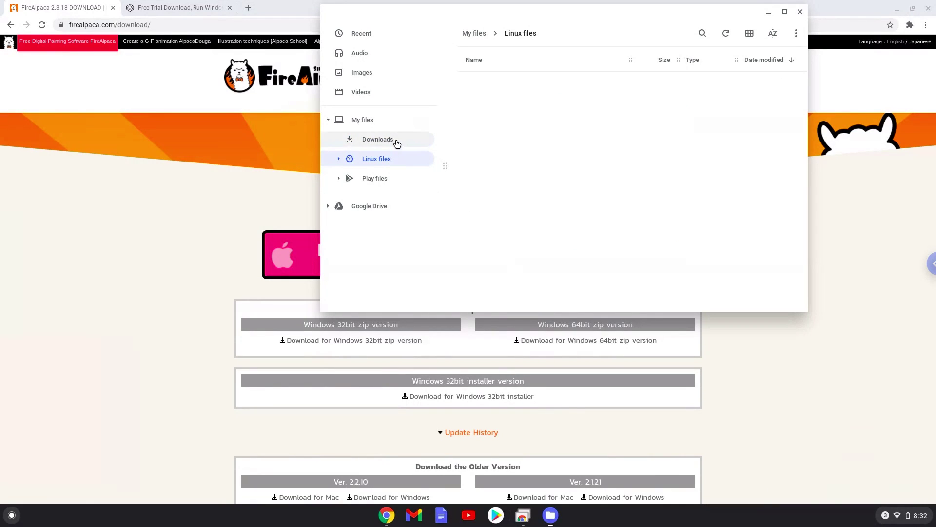
click(396, 141)
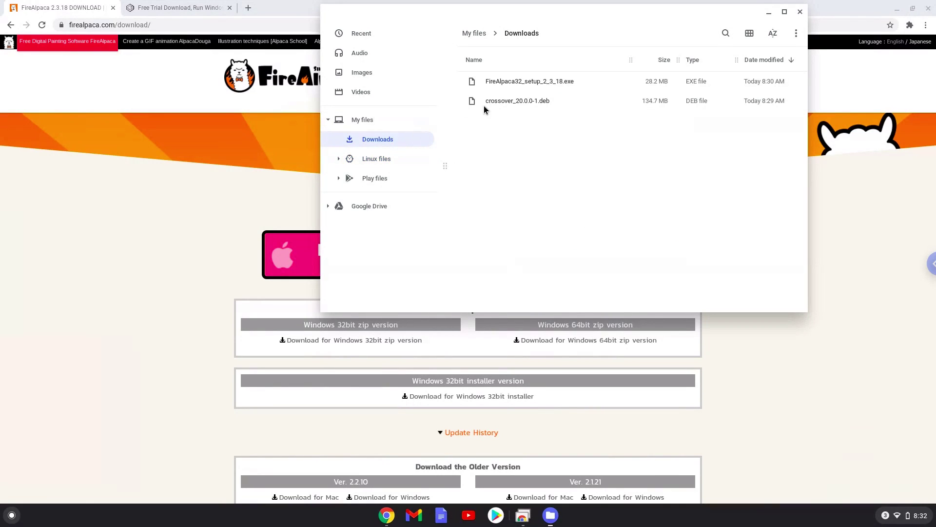
right_click(516, 82)
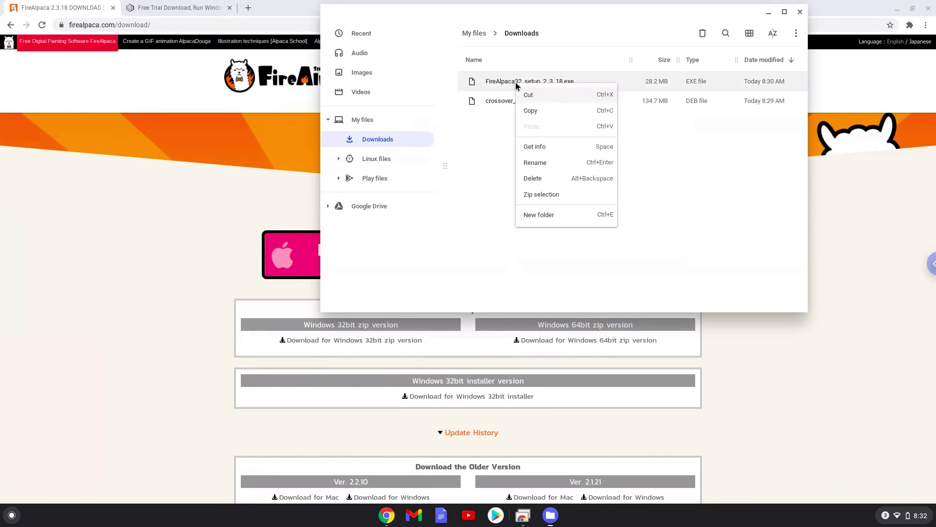
click(534, 111)
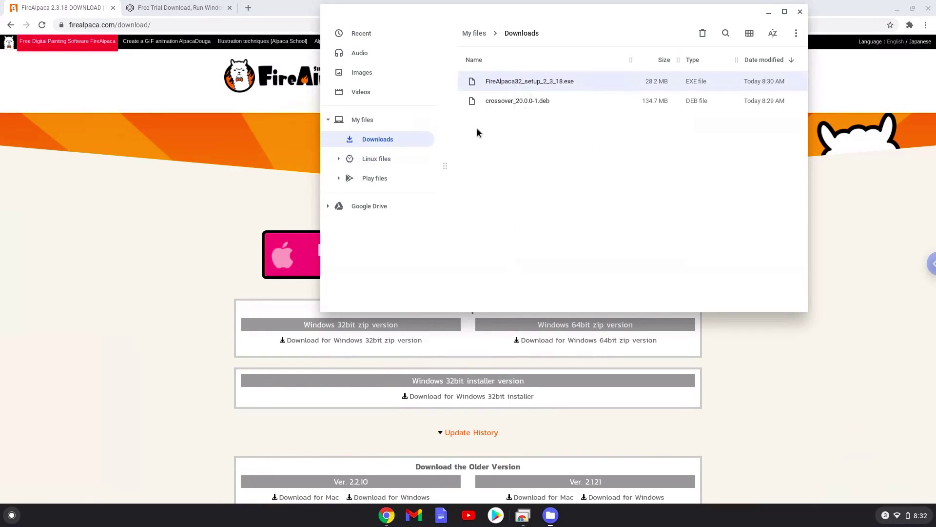
- Paste the FireAlpaca installer into Linux files and close the Files window
click(378, 159)
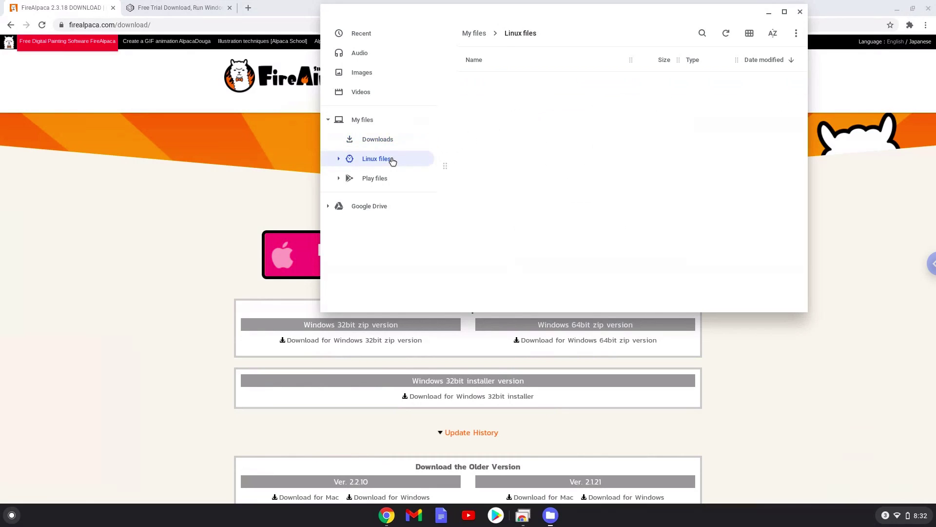
right_click(513, 154)
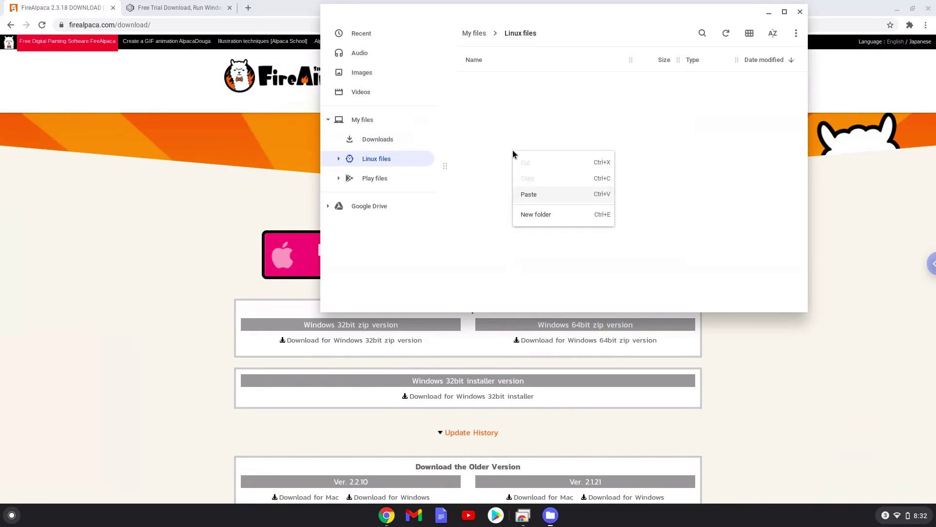
click(534, 195)
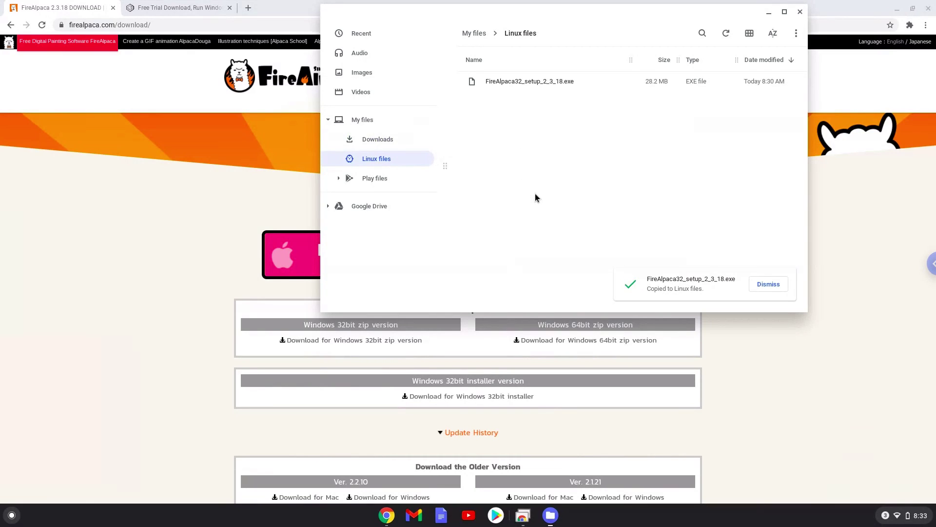
click(802, 15)
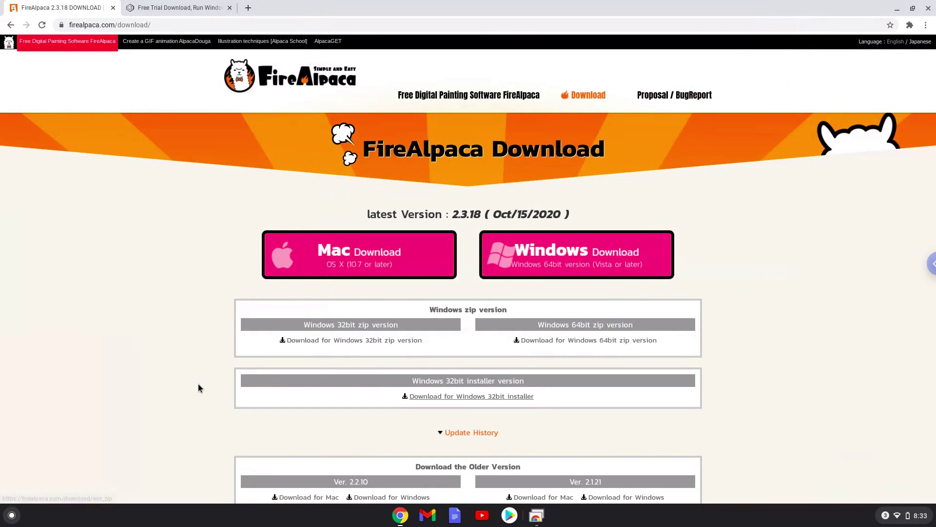
- Launch CrossOver from the Linux apps folder on the launcher's second page
click(11, 514)
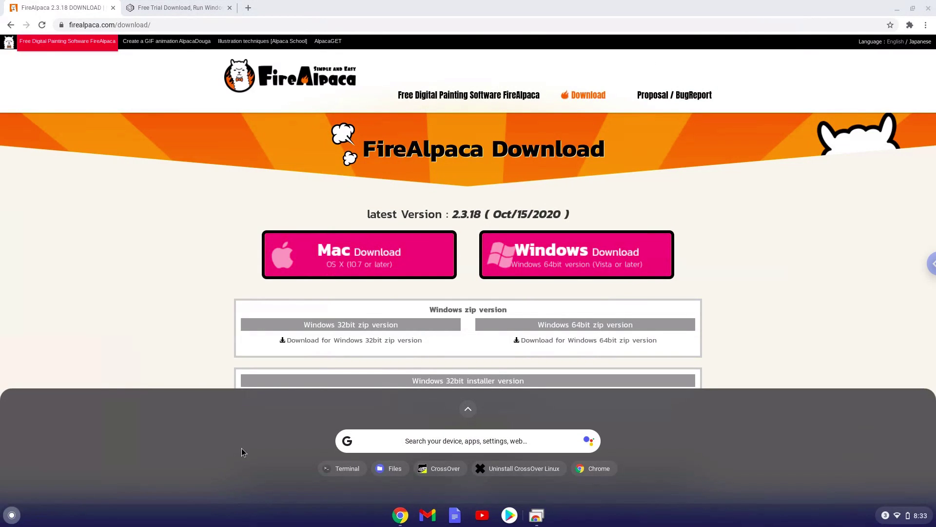
click(468, 408)
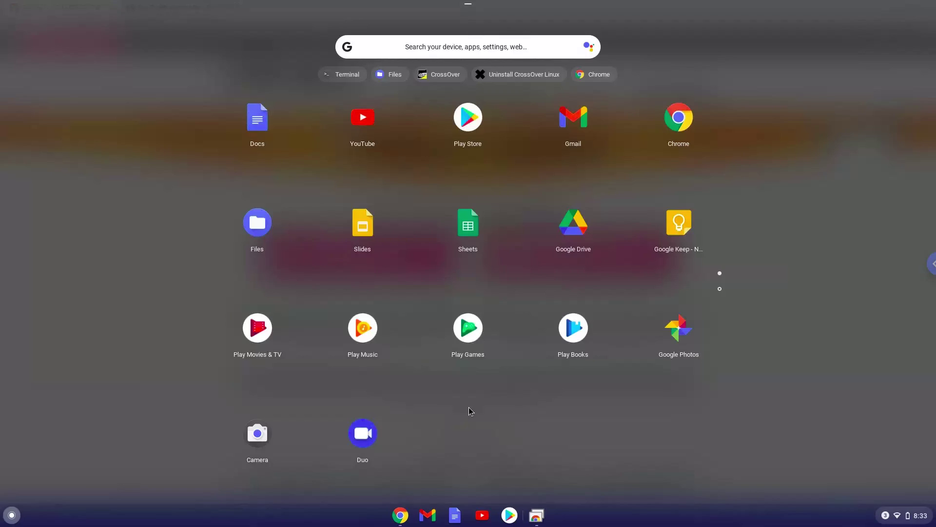
click(719, 288)
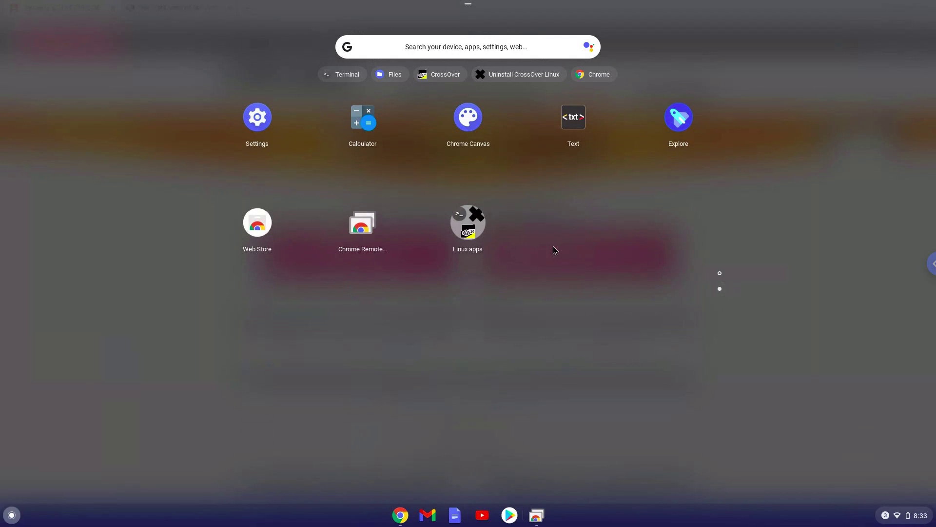
click(480, 225)
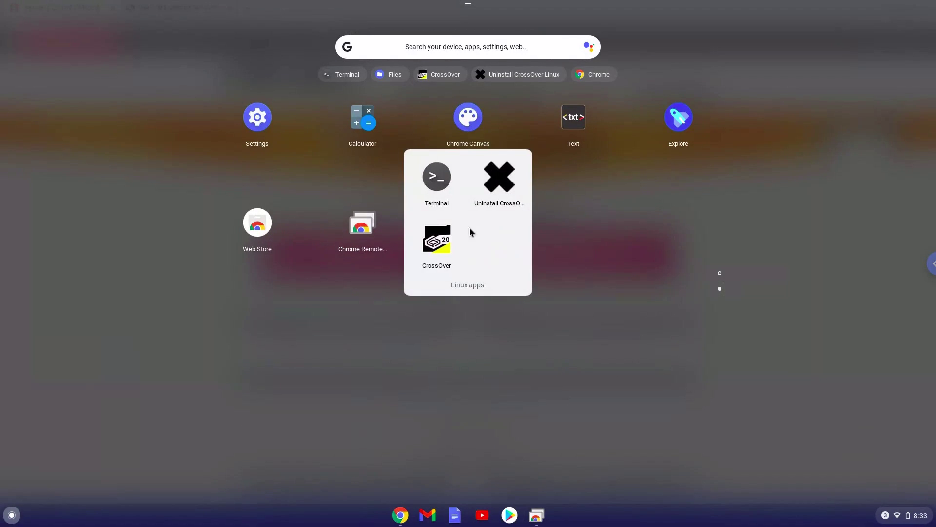
click(439, 239)
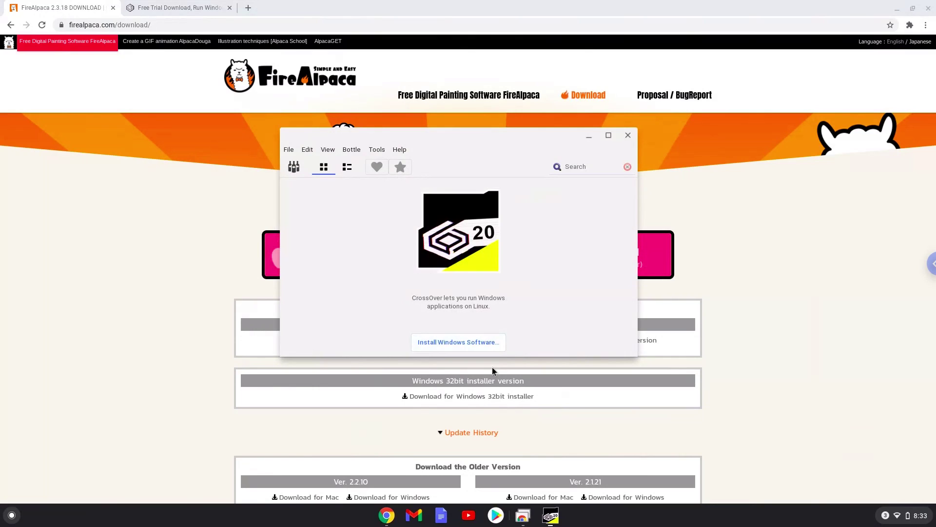
- Open CrossOver's Install Windows Software wizard
drag(512, 396, 471, 347)
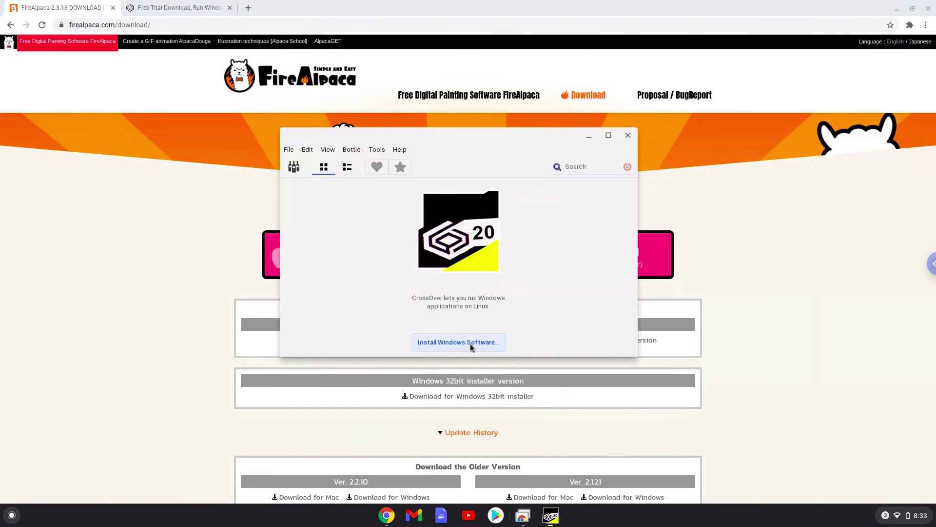
click(471, 347)
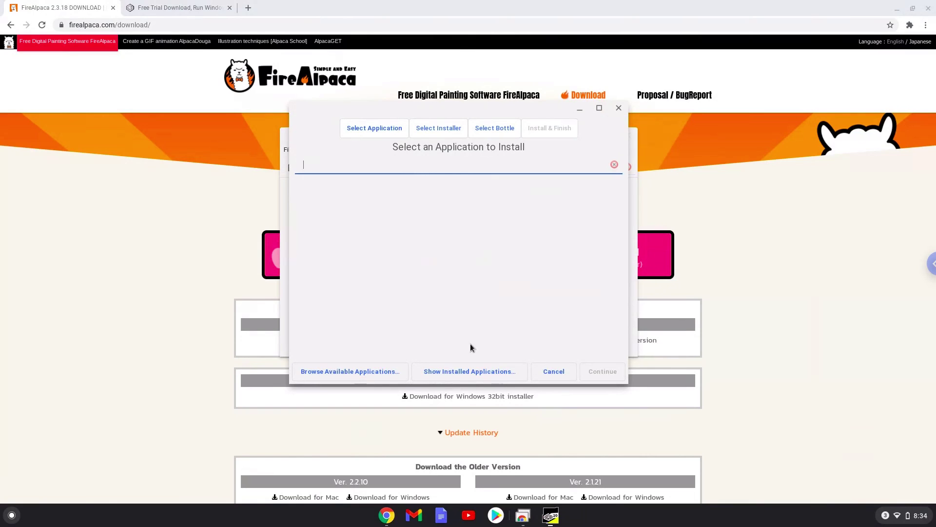
text(Fire)
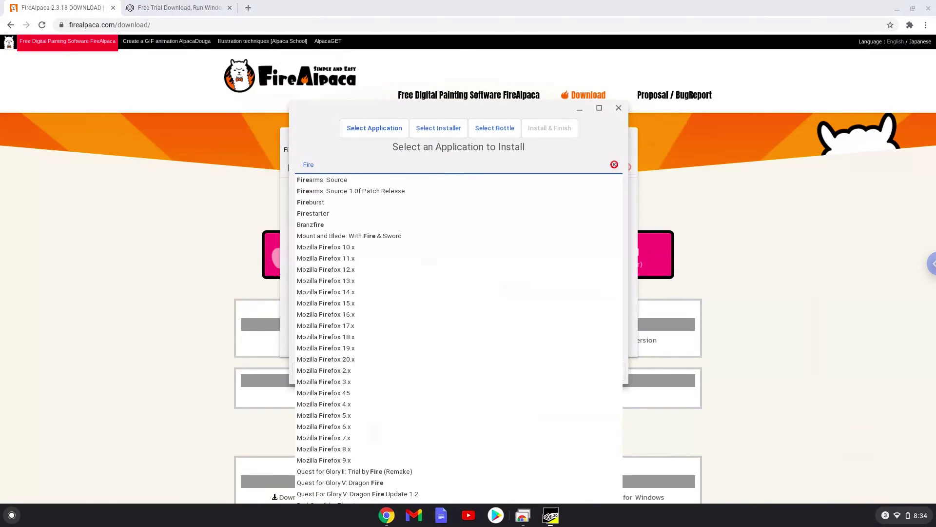
text(alpaca)
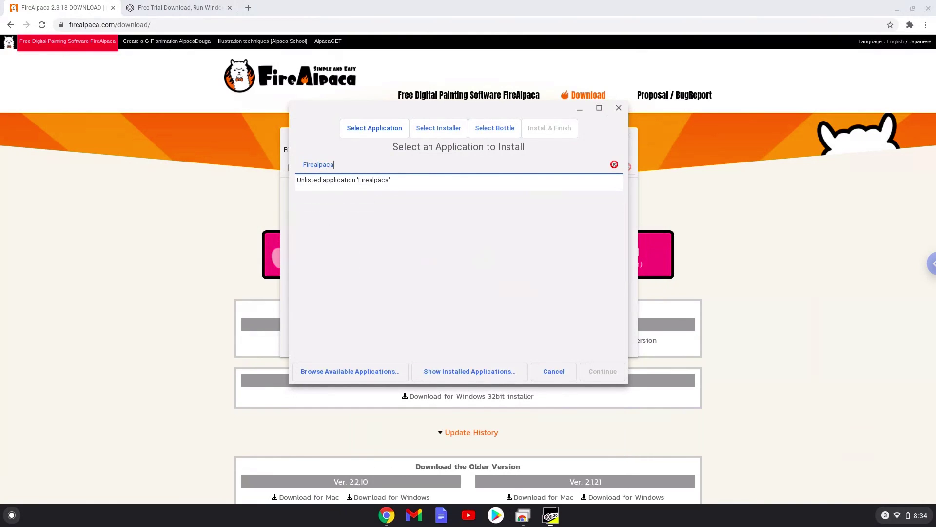
- Pick the unlisted application 'Firealpaca' profile and continue
click(369, 181)
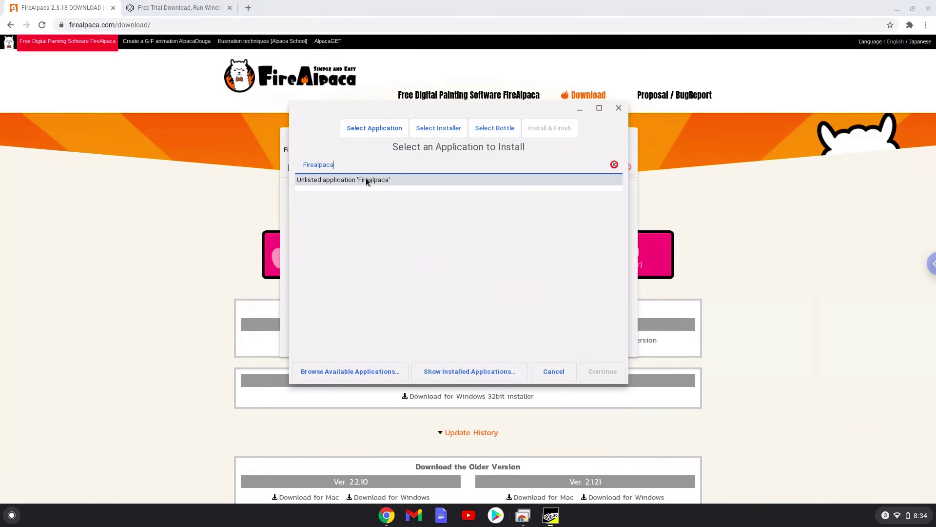
click(365, 177)
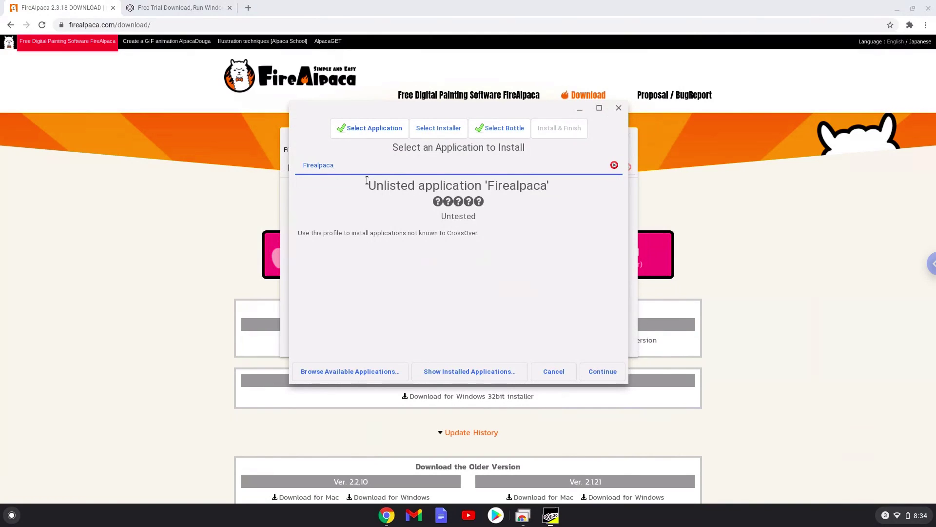
click(601, 372)
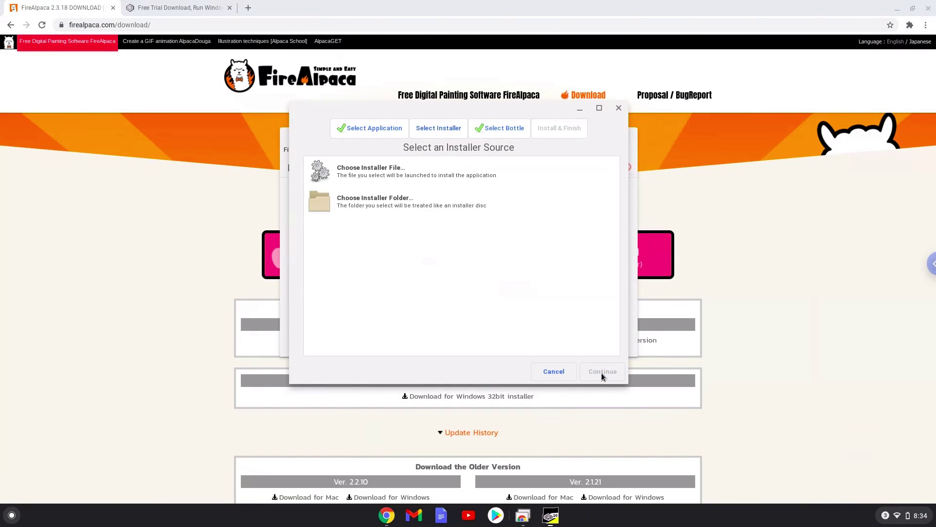
- Use FireAlpaca32_setup_2_3_18.exe from the home folder as the installer and start installing
click(375, 170)
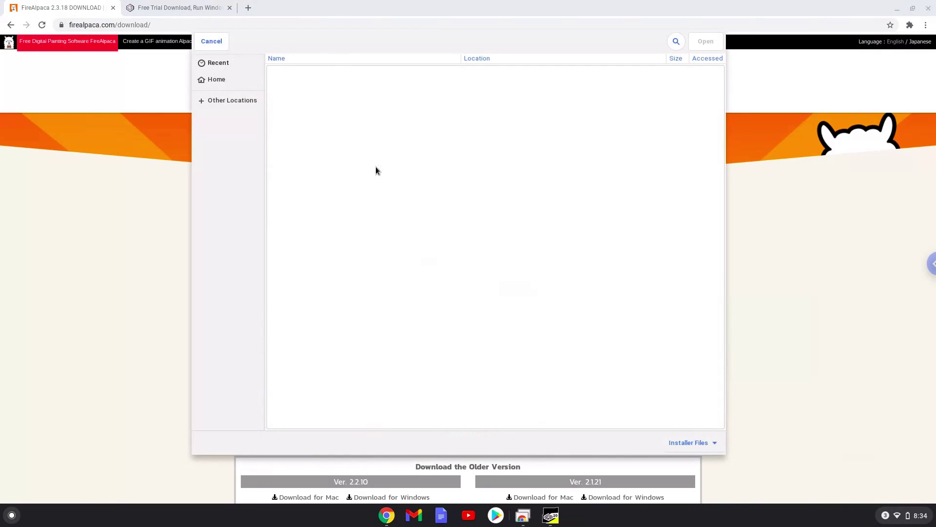
click(230, 81)
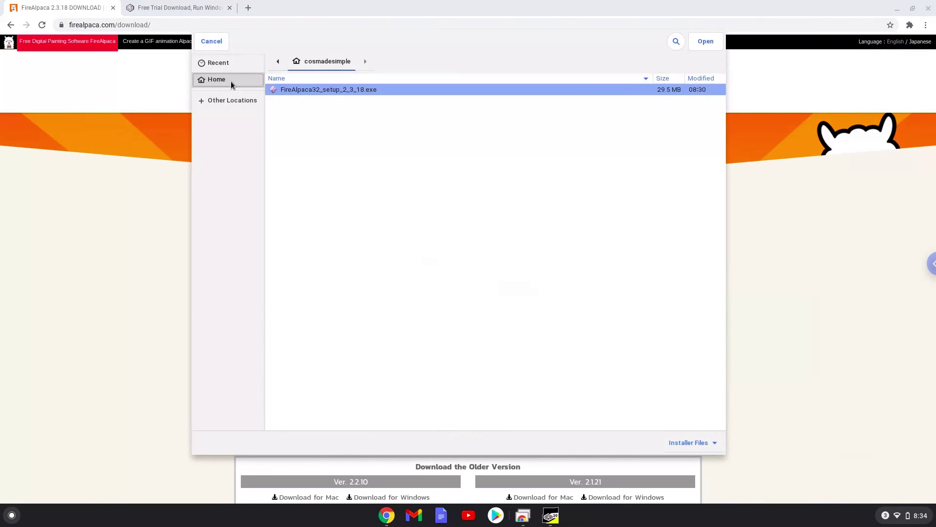
click(290, 94)
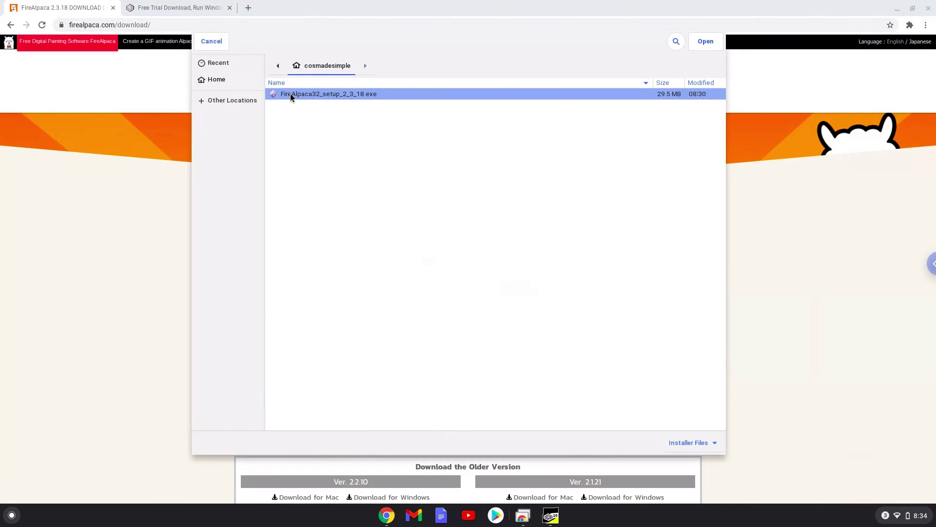
double_click(290, 93)
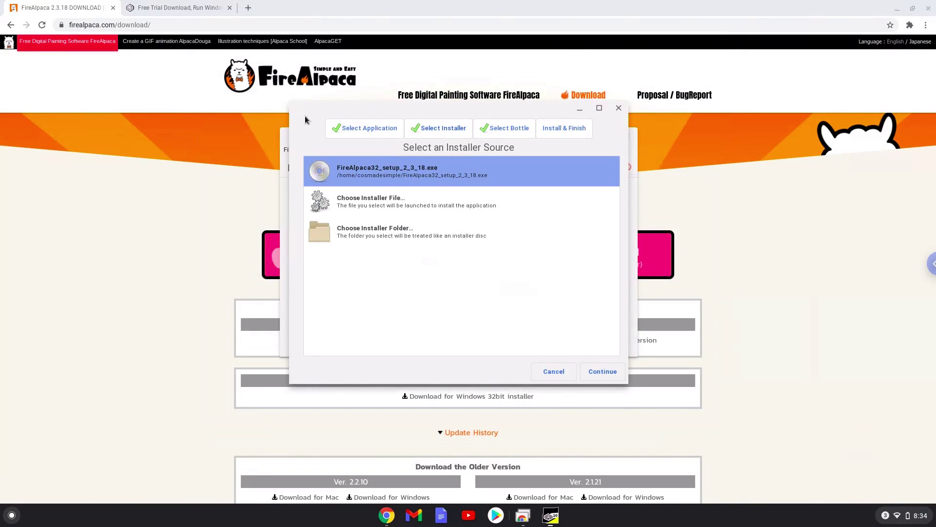
click(601, 371)
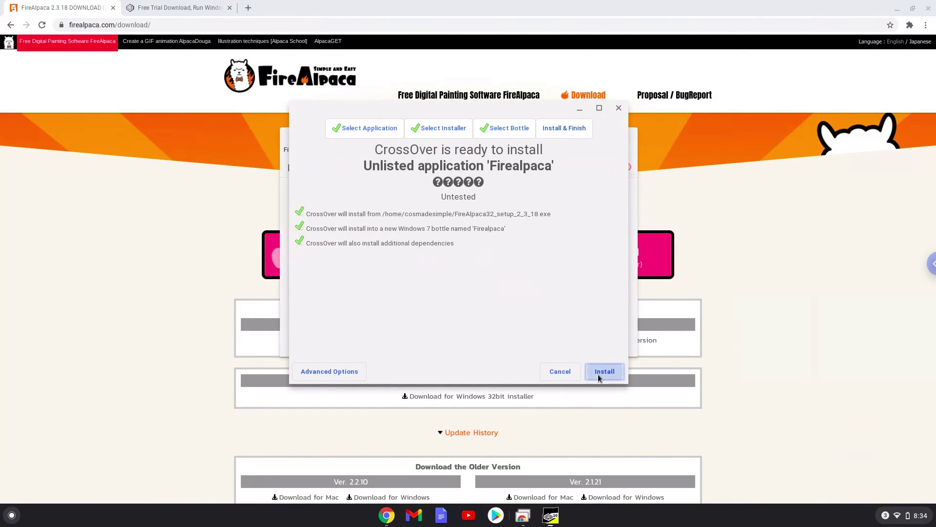
click(598, 373)
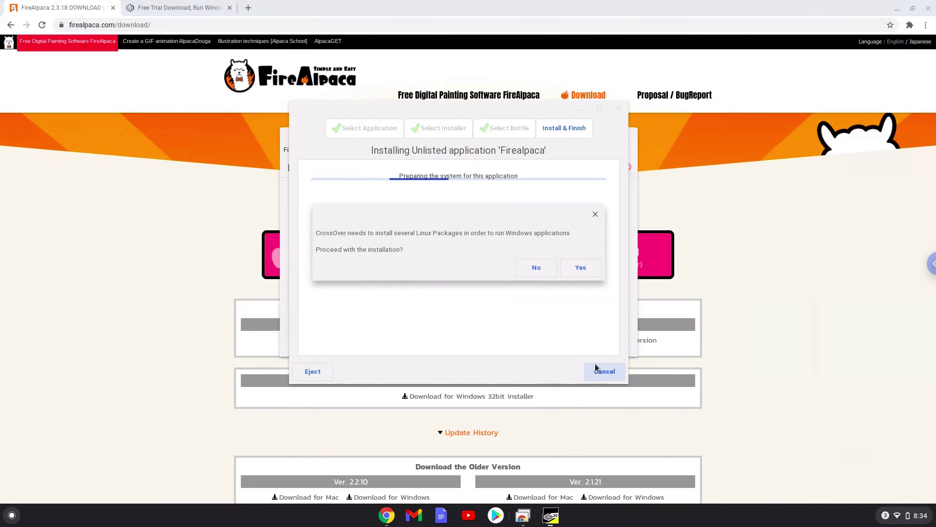
- Approve the missing Linux packages and continue once they finish installing
click(581, 267)
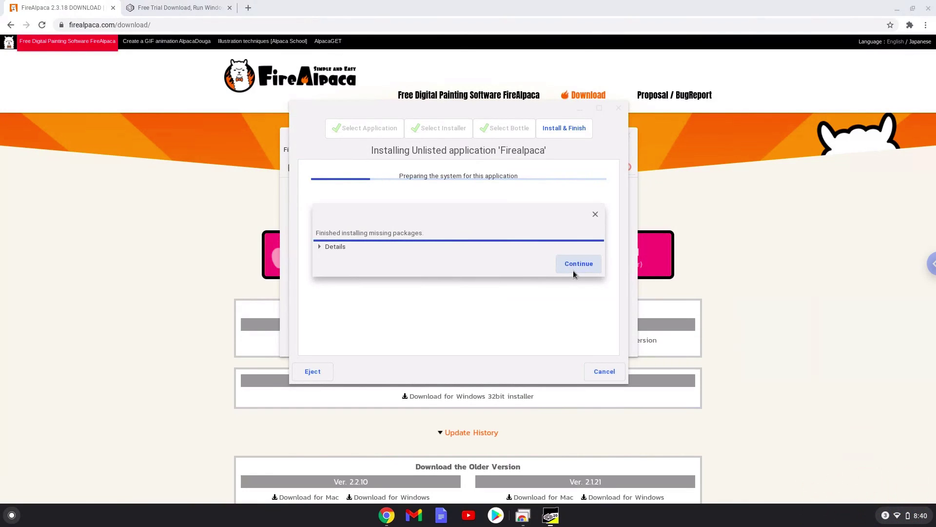
click(573, 268)
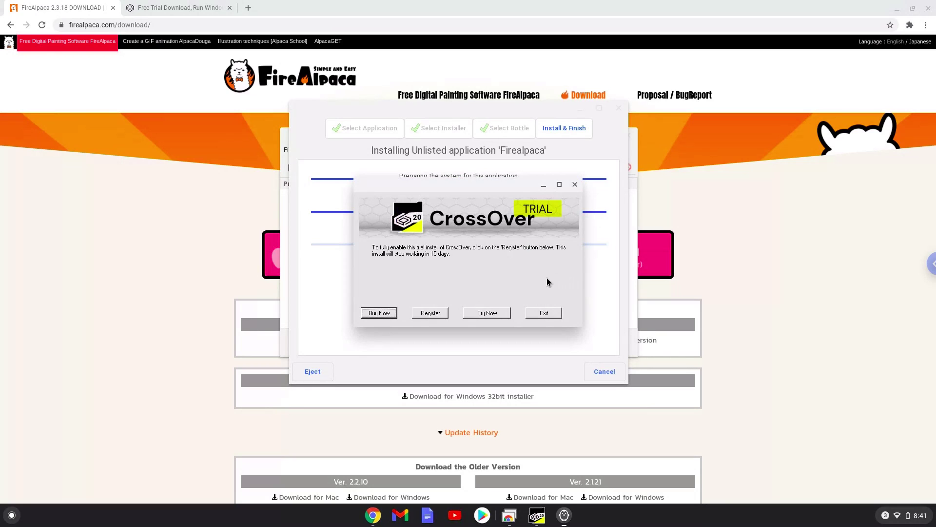
- Continue the CrossOver trial and install FireAlpaca in English with default folder and shortcuts
click(487, 313)
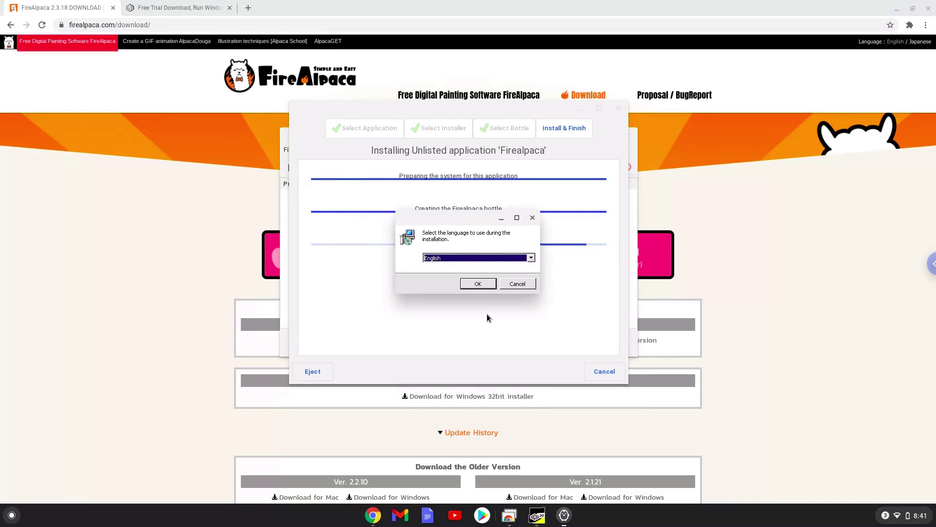
click(475, 285)
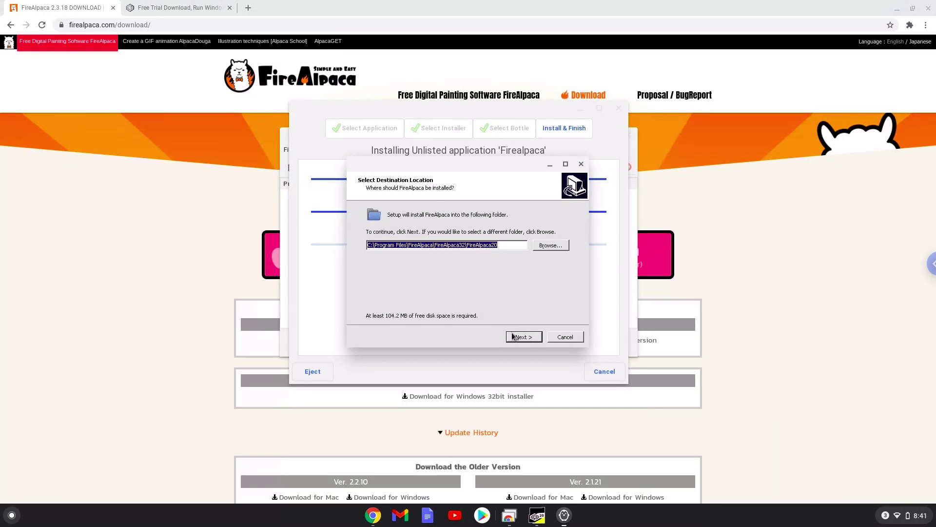
click(514, 337)
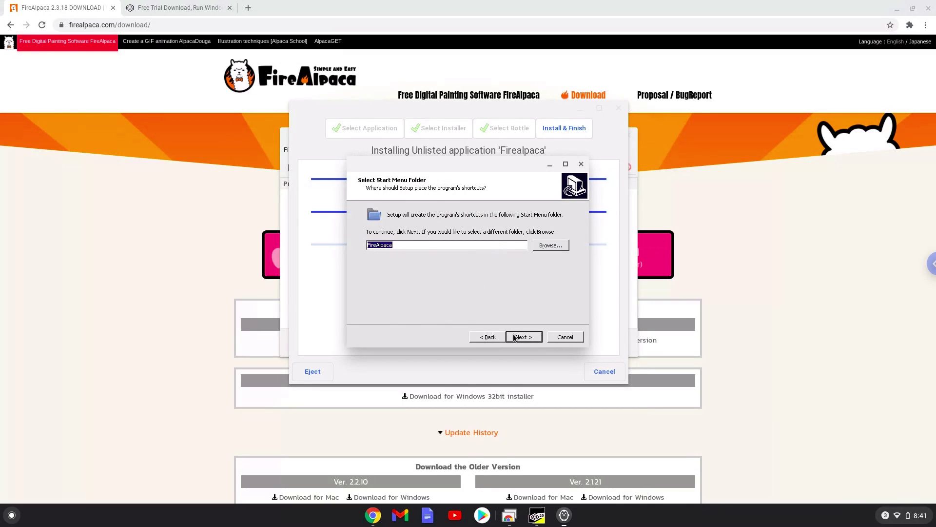
click(514, 337)
click(514, 337)
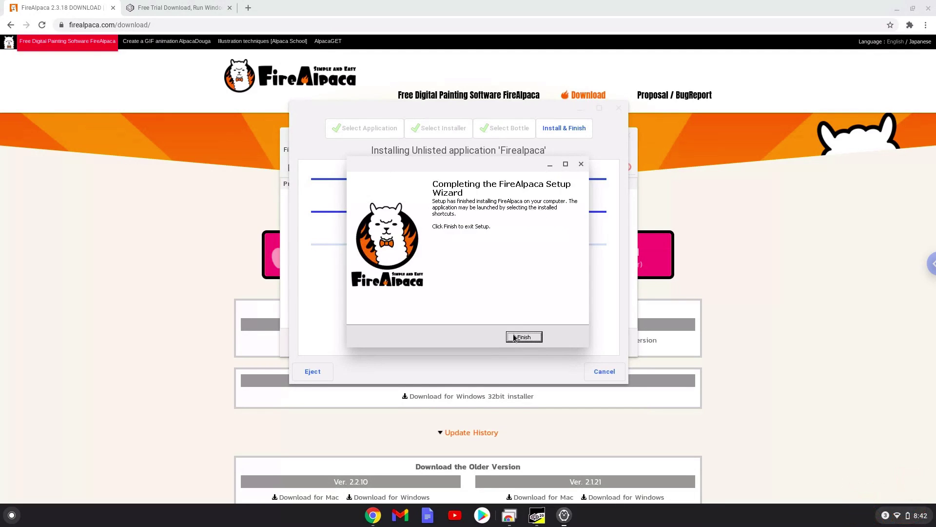
- Close the completed FireAlpaca setup wizard
click(514, 337)
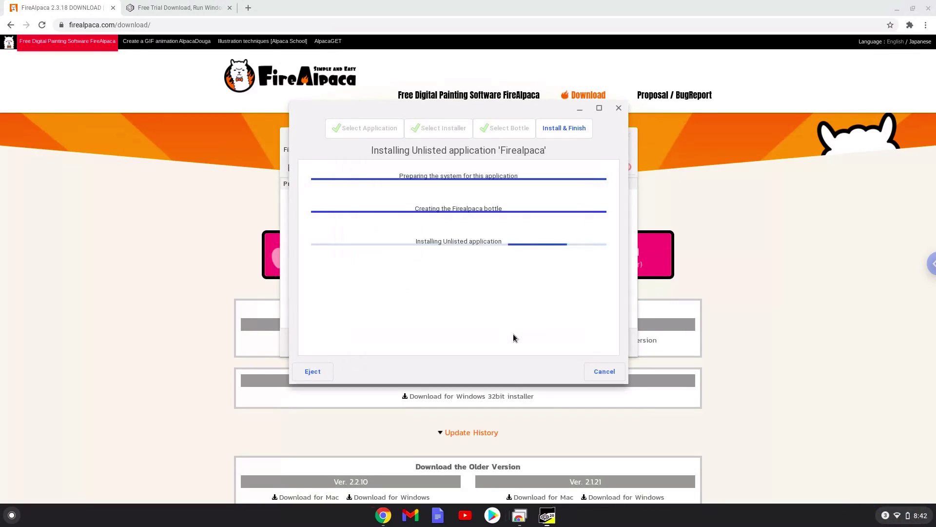